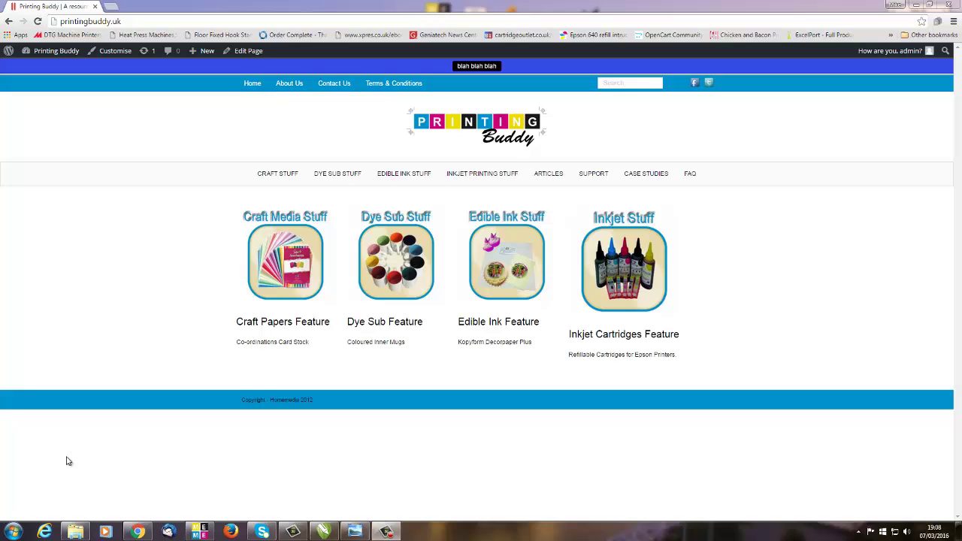
Open the DyeSub printer's printing preferences from Devices and Printers, showing A4 paper and High quality.
click(14, 532)
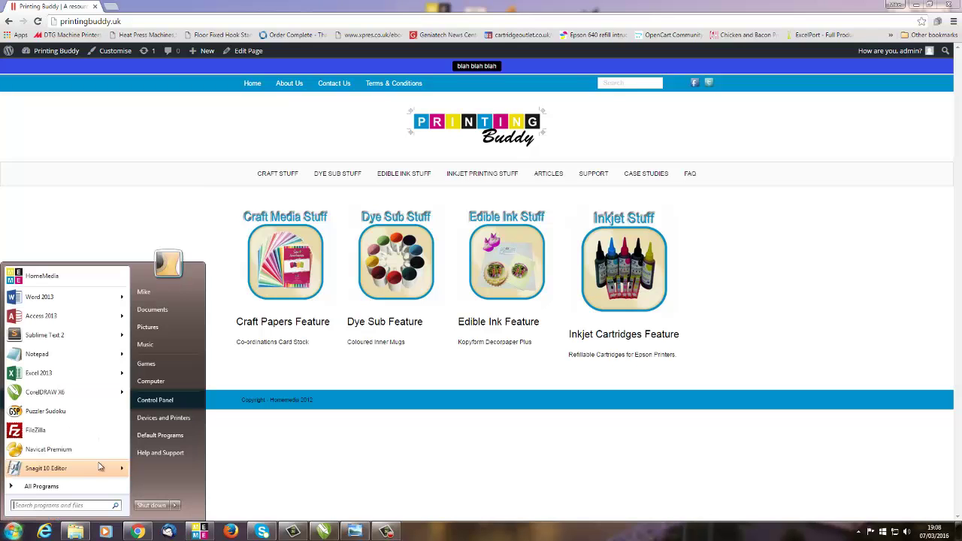
click(145, 421)
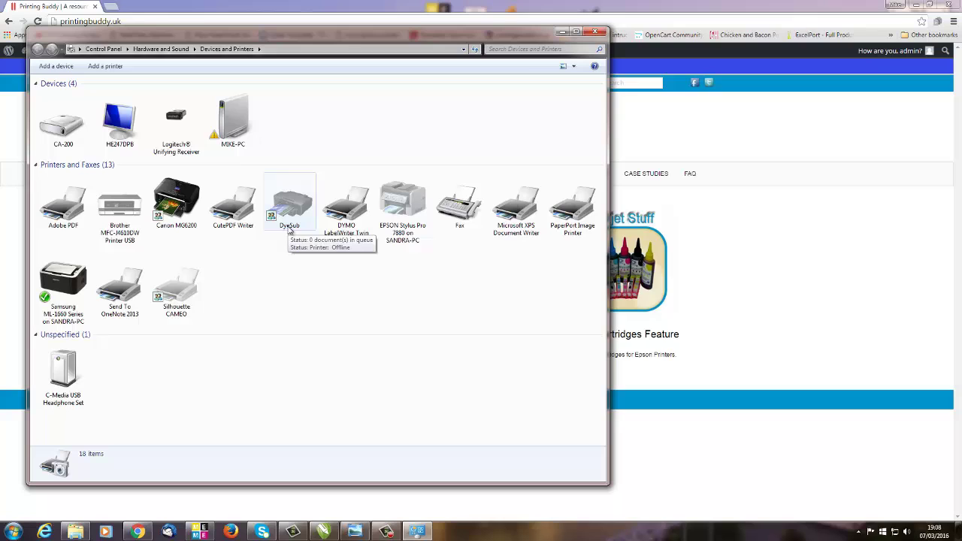
click(291, 206)
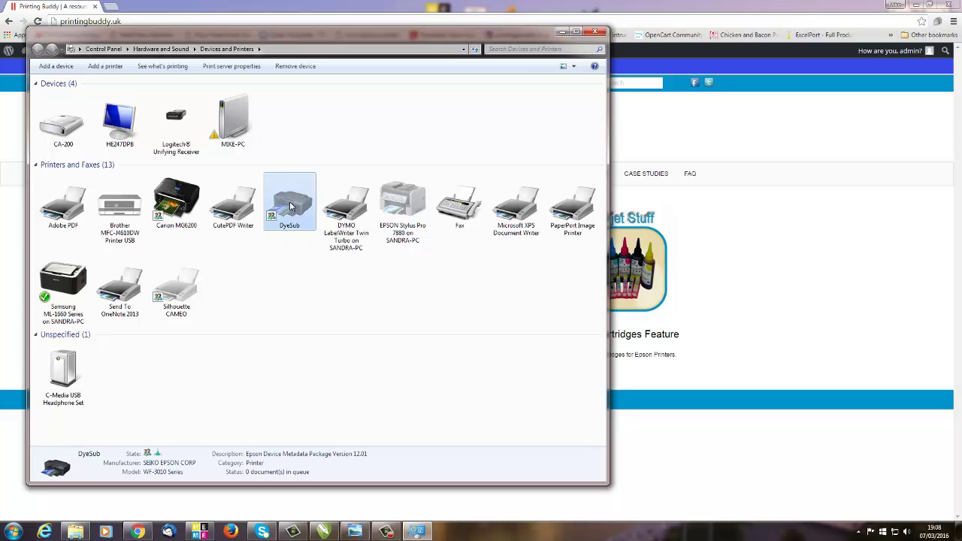
right_click(291, 206)
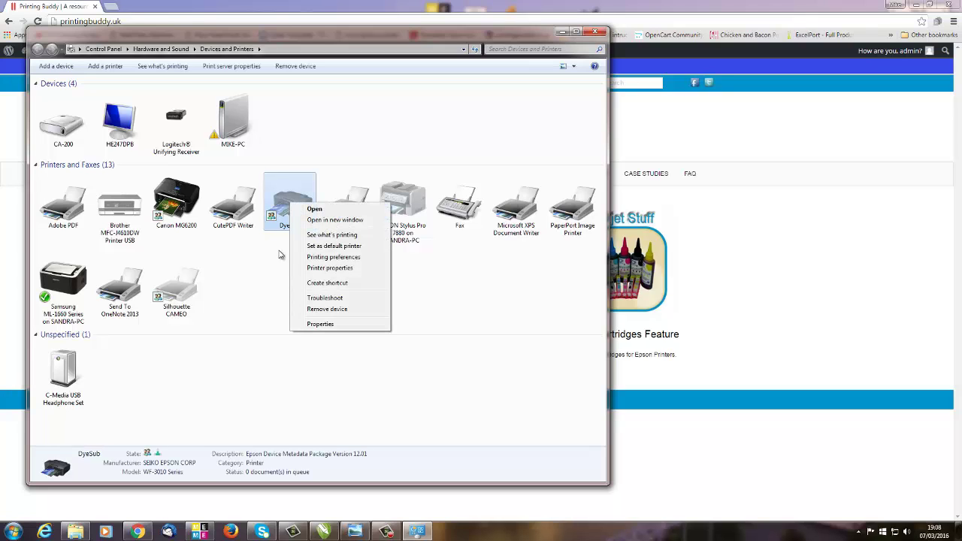
click(333, 258)
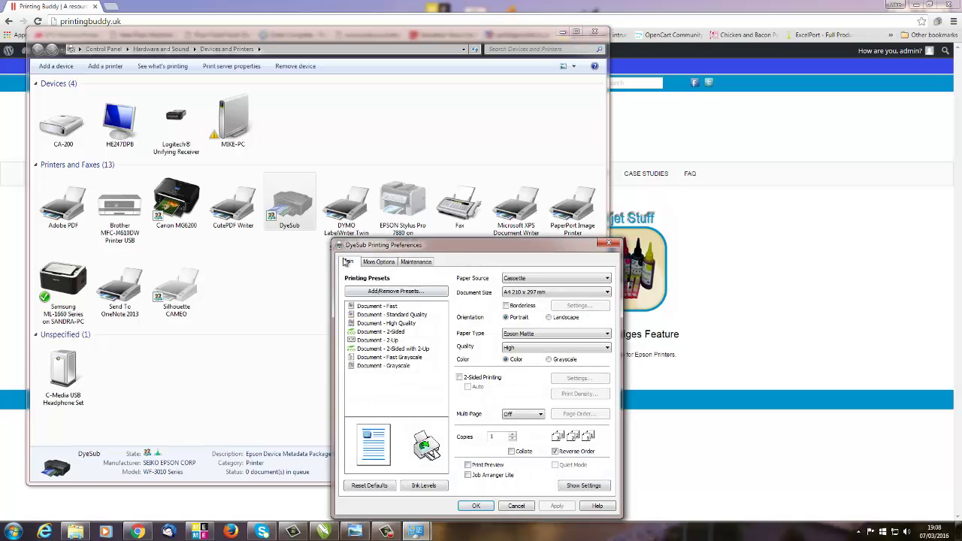
drag(451, 254, 467, 142)
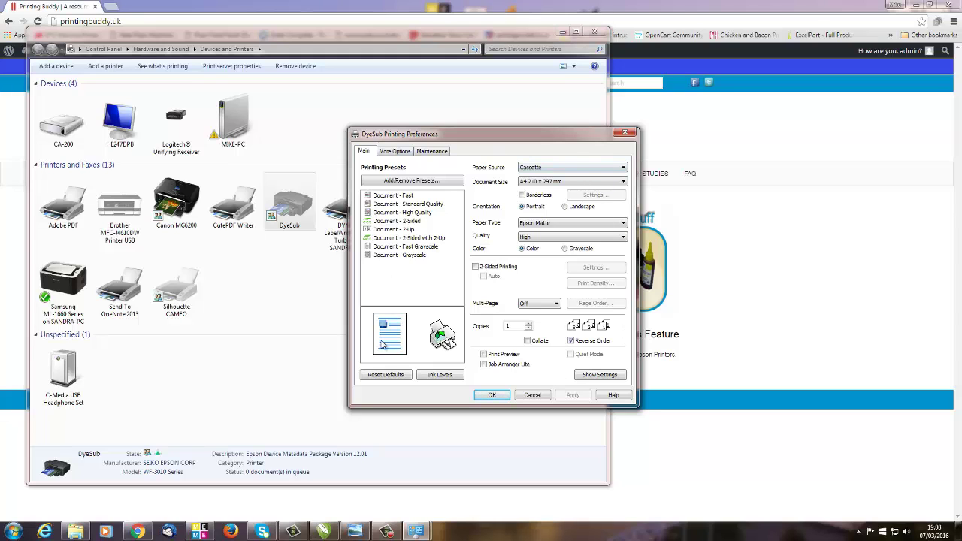
Open DyeSub's Printer properties and its Preferences: Cassette, A4 210 x 297 mm, Epson Matte, High quality, Color.
click(625, 133)
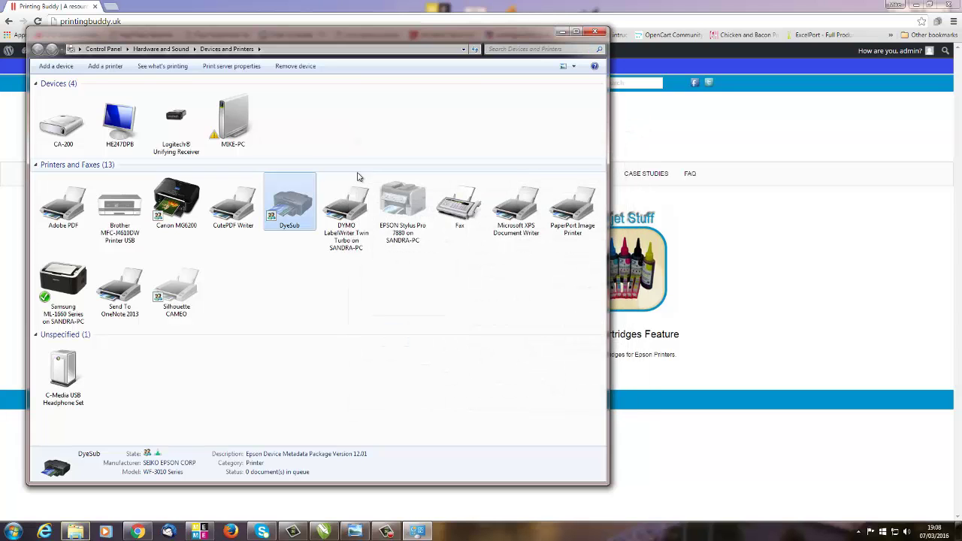
right_click(294, 208)
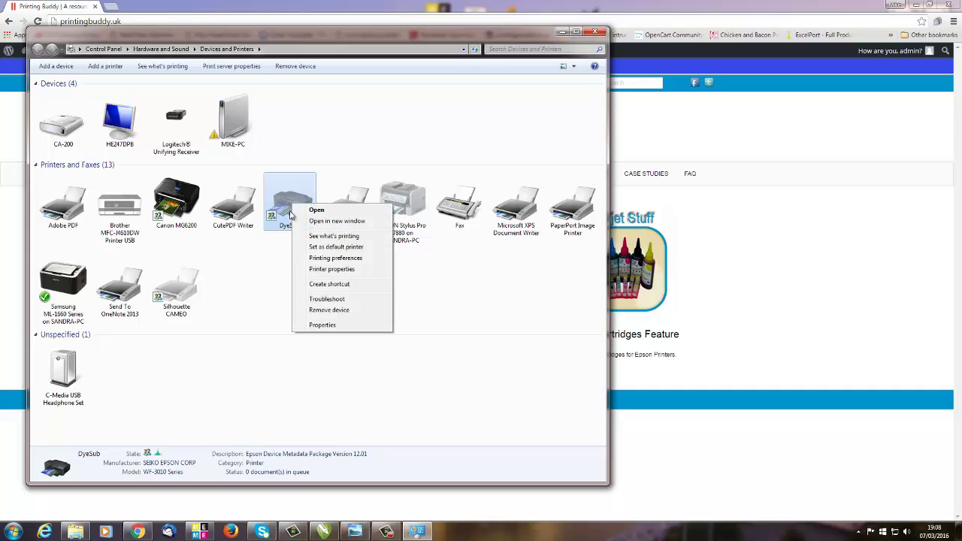
click(327, 270)
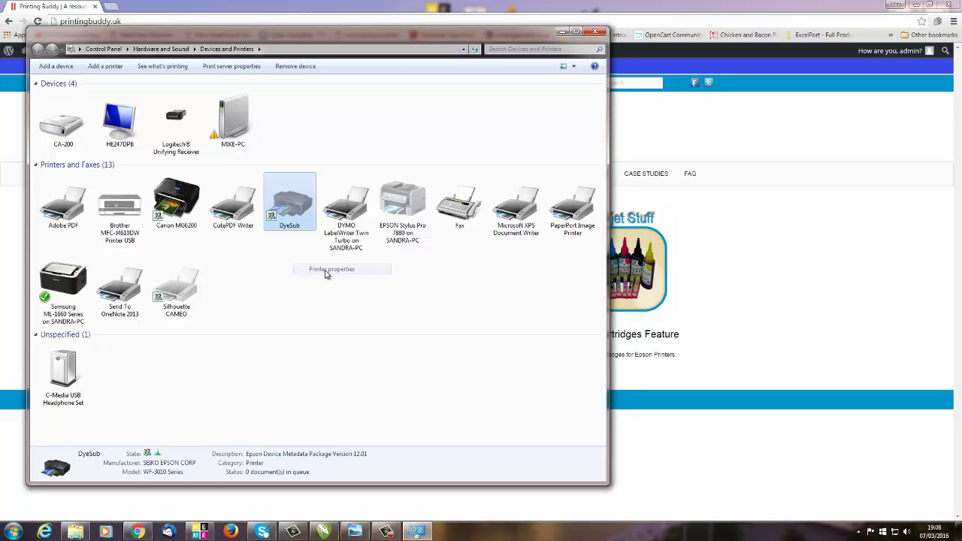
drag(419, 263, 552, 145)
drag(710, 152, 711, 152)
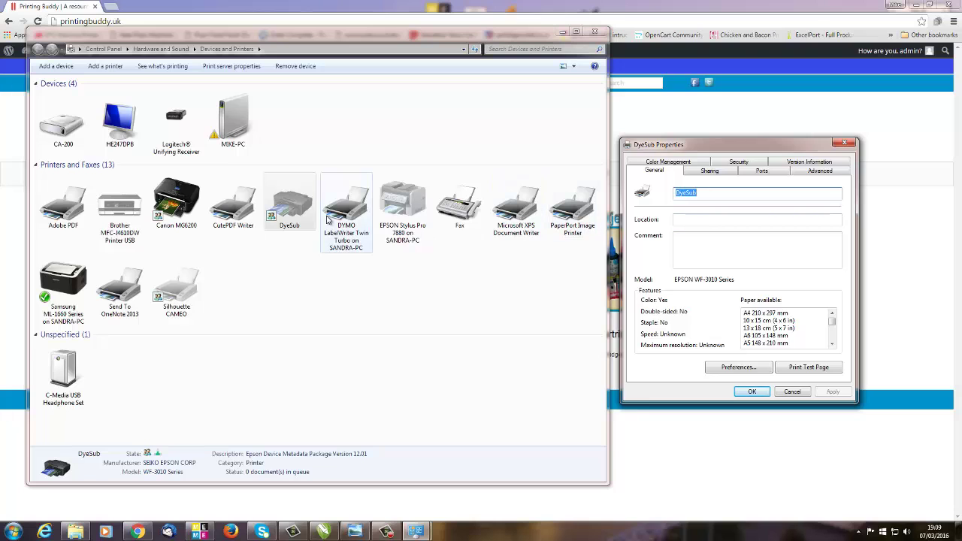
click(724, 367)
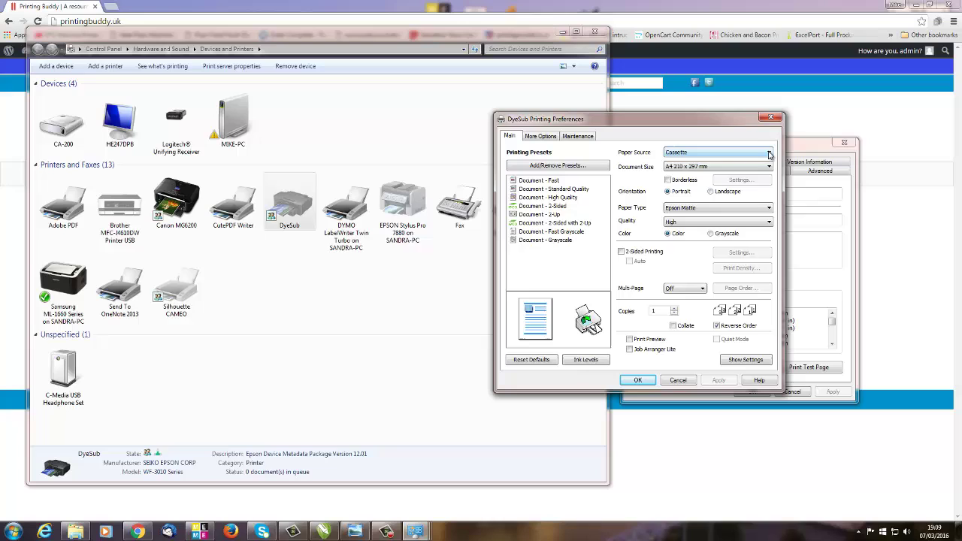
click(770, 154)
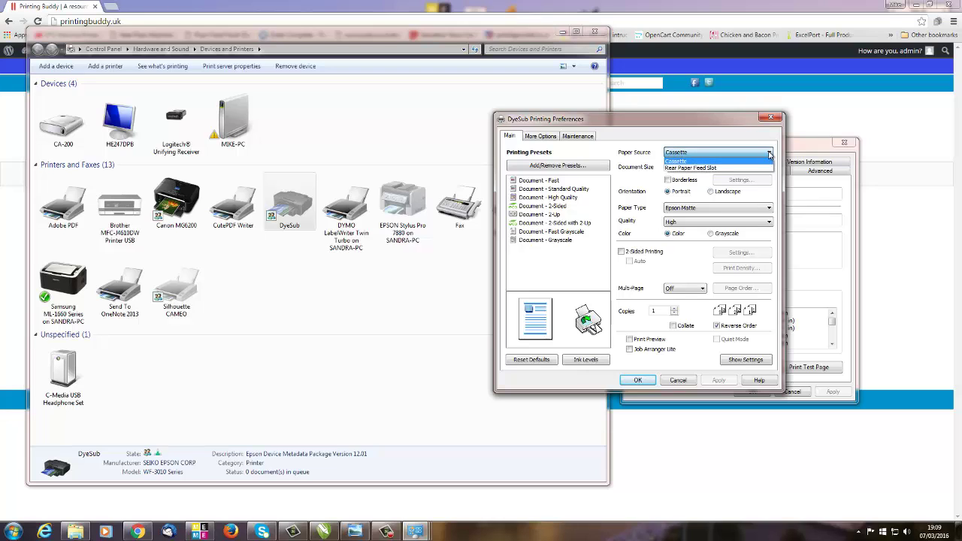
click(676, 160)
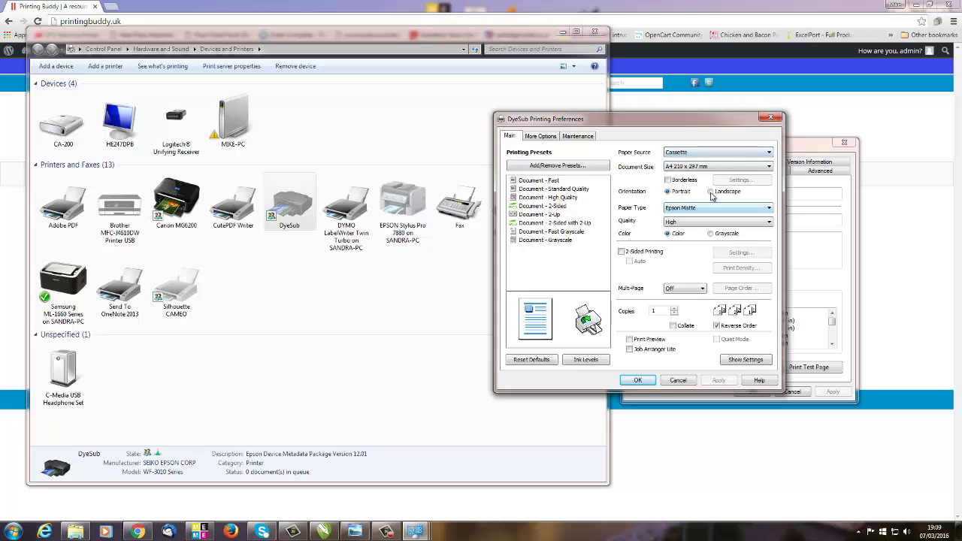
click(668, 181)
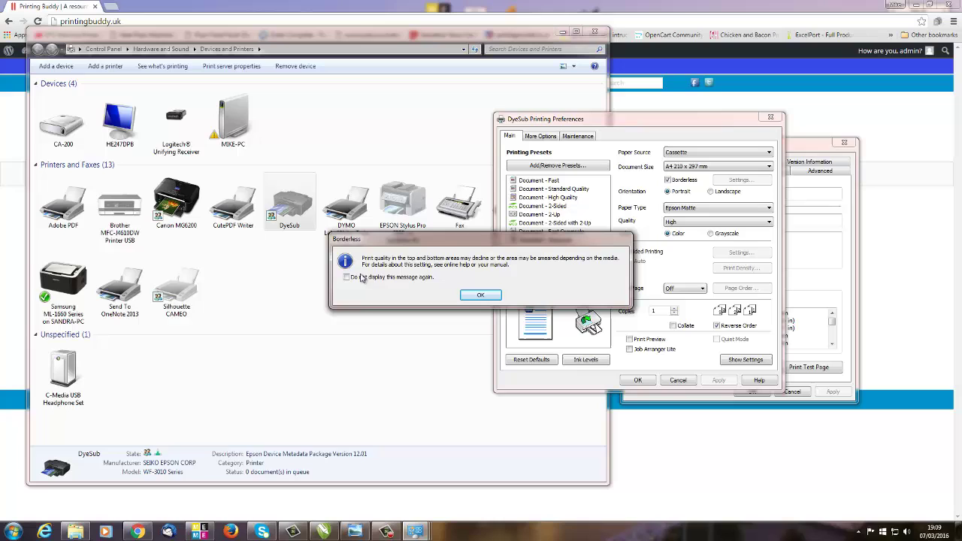
click(485, 295)
click(668, 181)
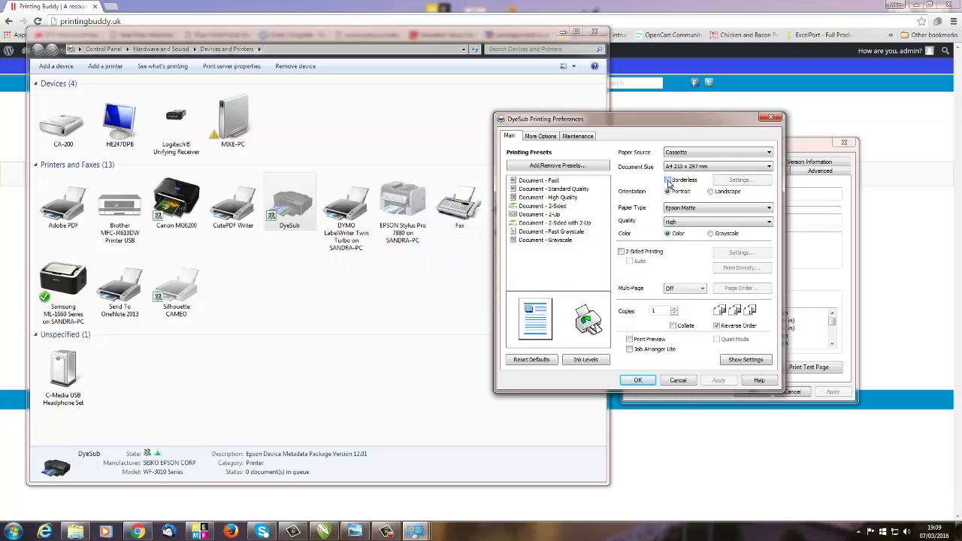
click(771, 210)
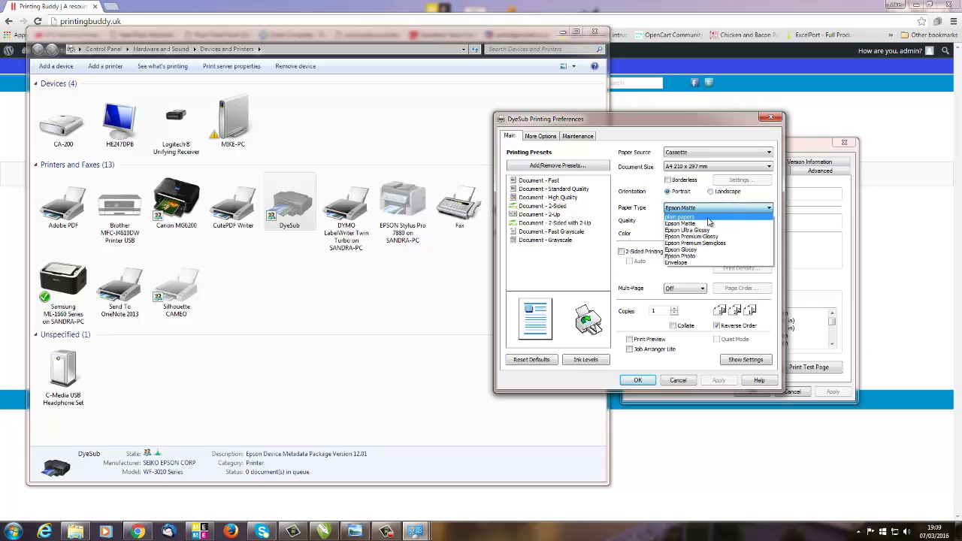
click(737, 218)
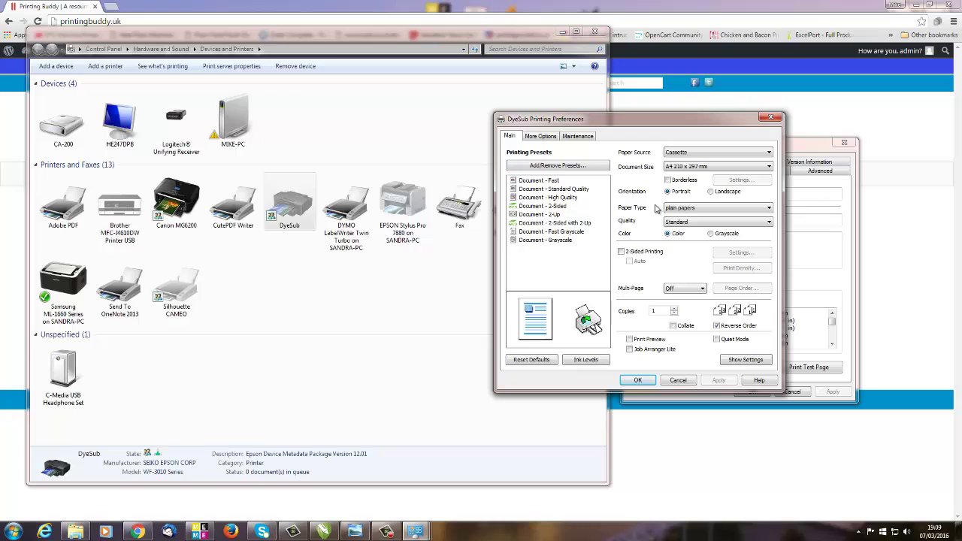
click(770, 208)
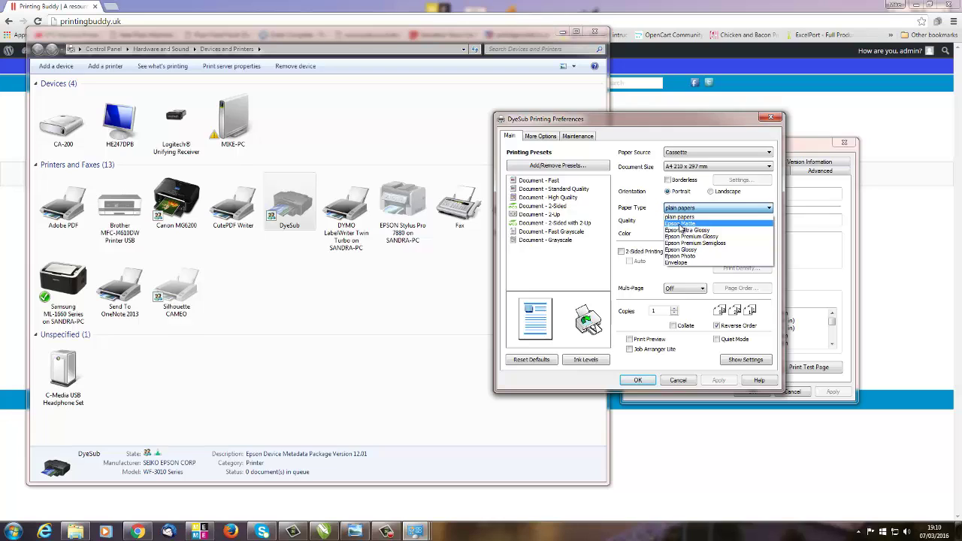
click(681, 224)
click(768, 223)
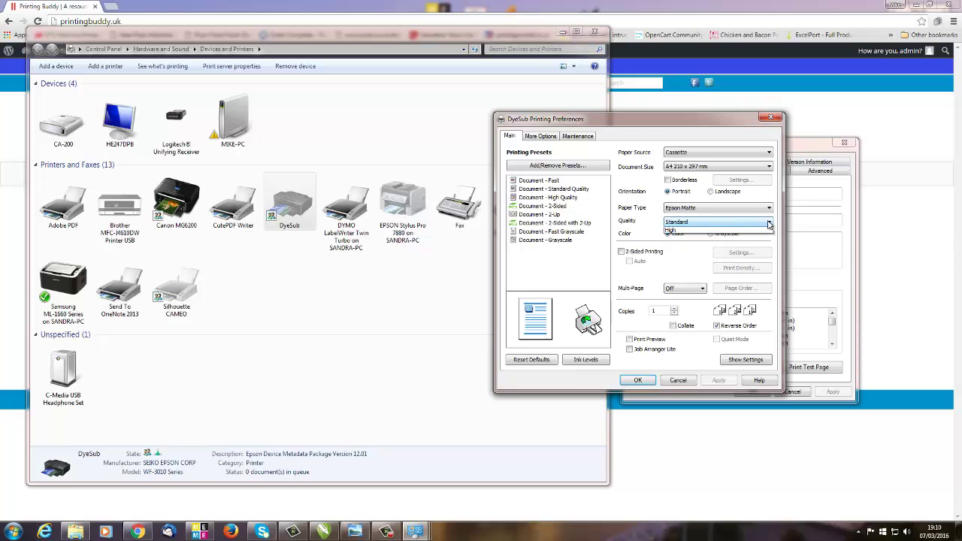
click(681, 232)
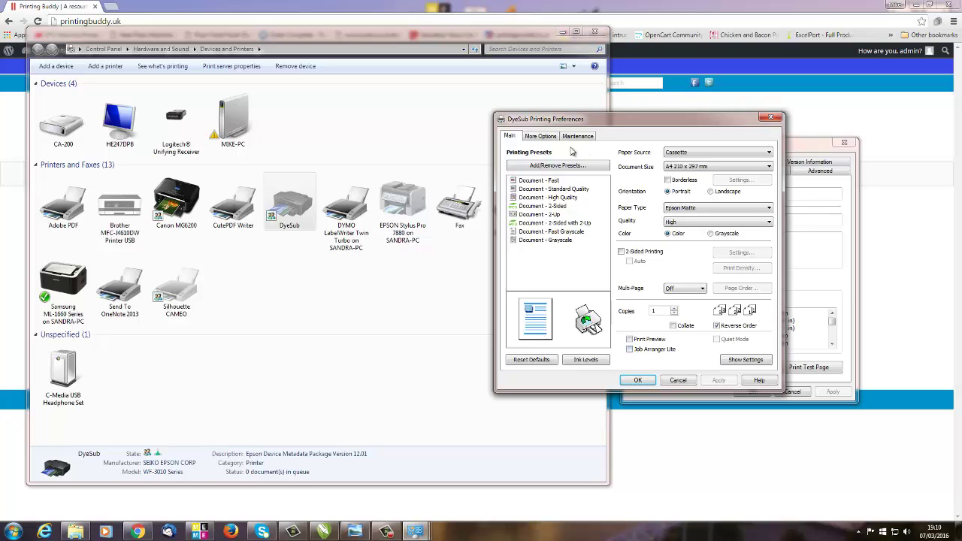
Enable Mirror Image under More Options, save the DyeSub settings, and close Devices and Printers.
click(541, 137)
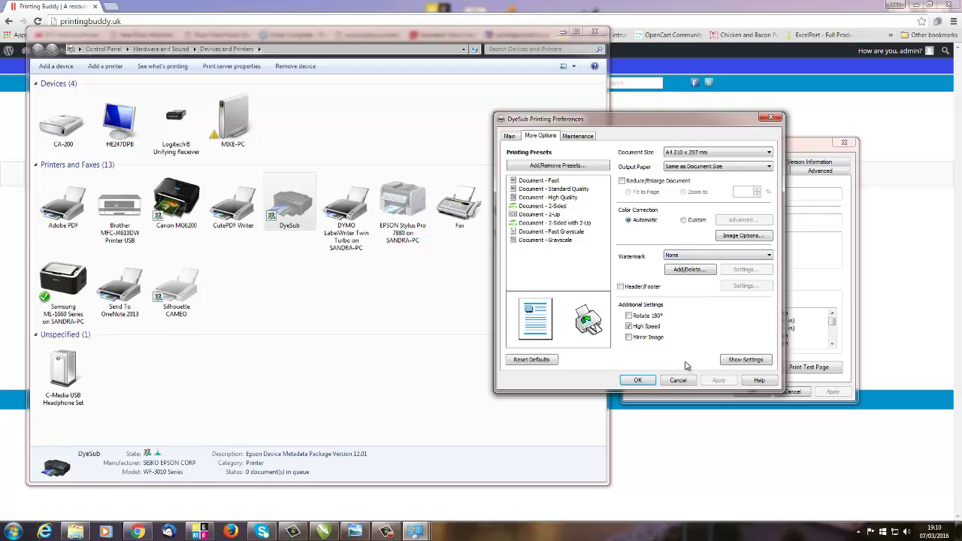
click(630, 339)
click(635, 381)
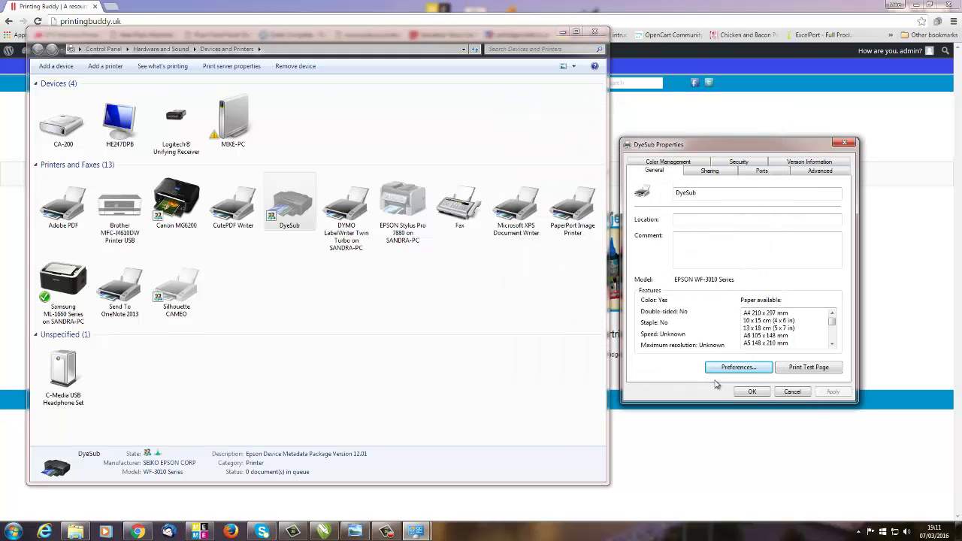
click(741, 389)
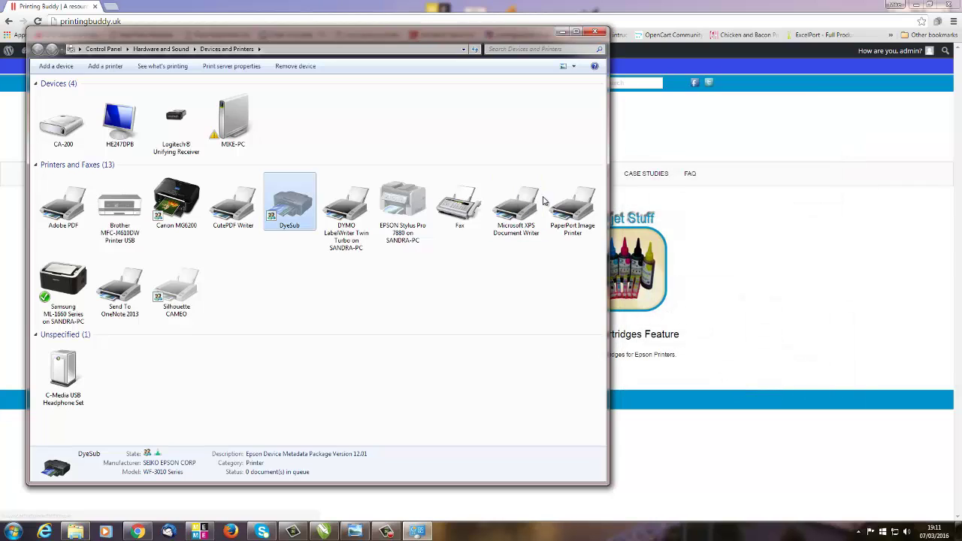
click(595, 31)
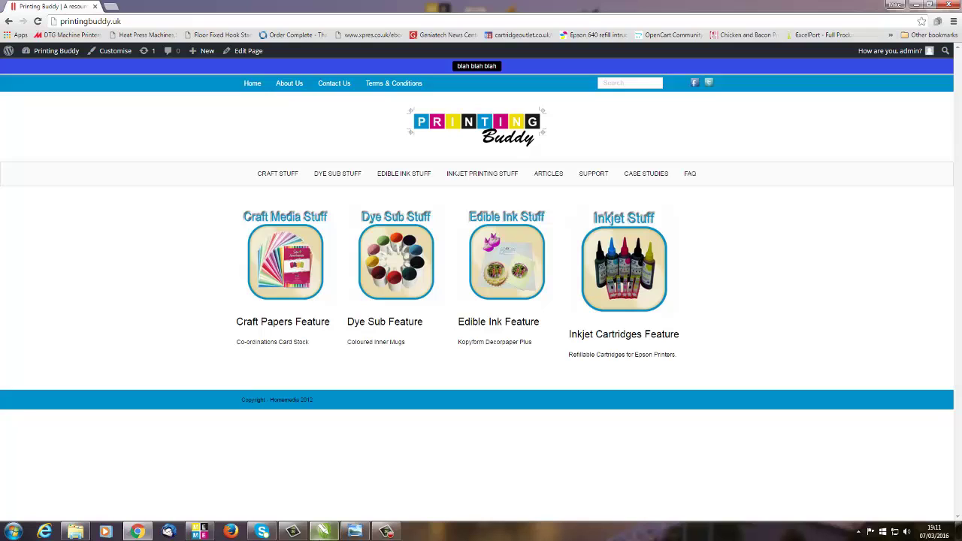
Switch to the Bugs_Tester label design in CorelDRAW and bring up the File menu.
click(323, 531)
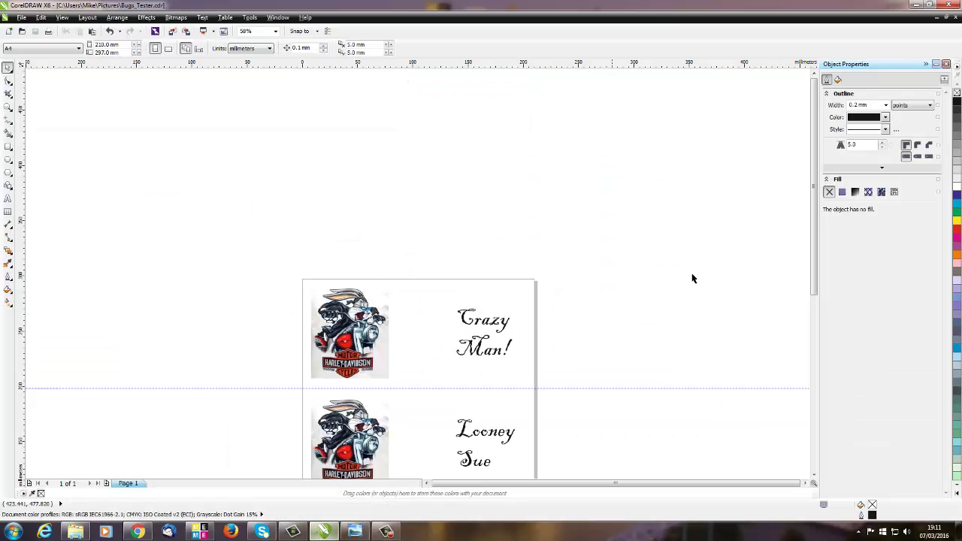
drag(818, 227, 818, 318)
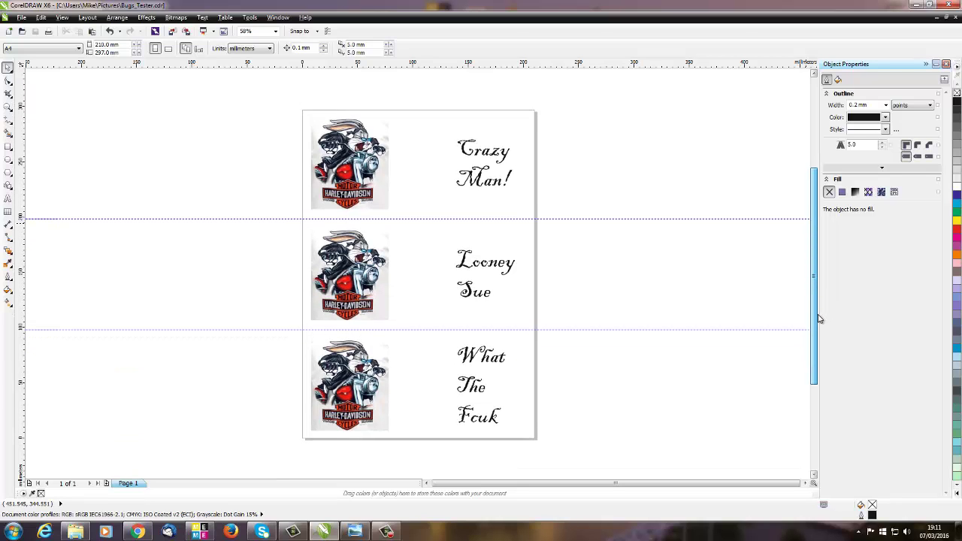
click(21, 18)
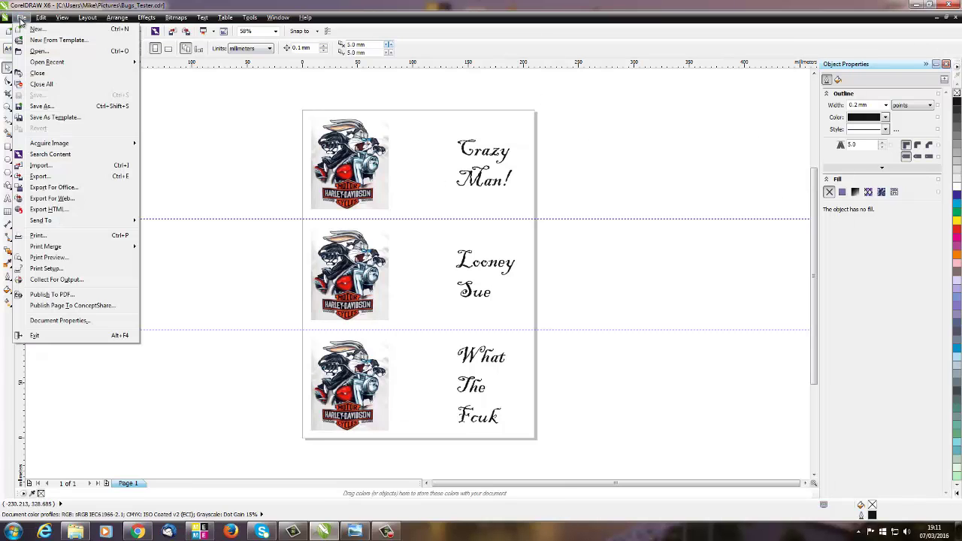
Start printing the label sheet with DyeSub chosen as the printer instead of Samsung ML-1660 Series.
click(36, 236)
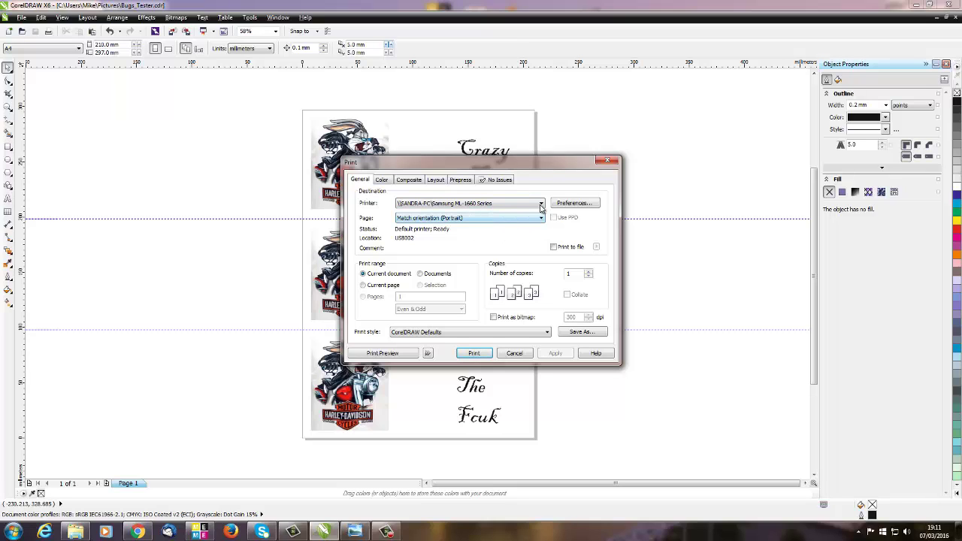
click(541, 203)
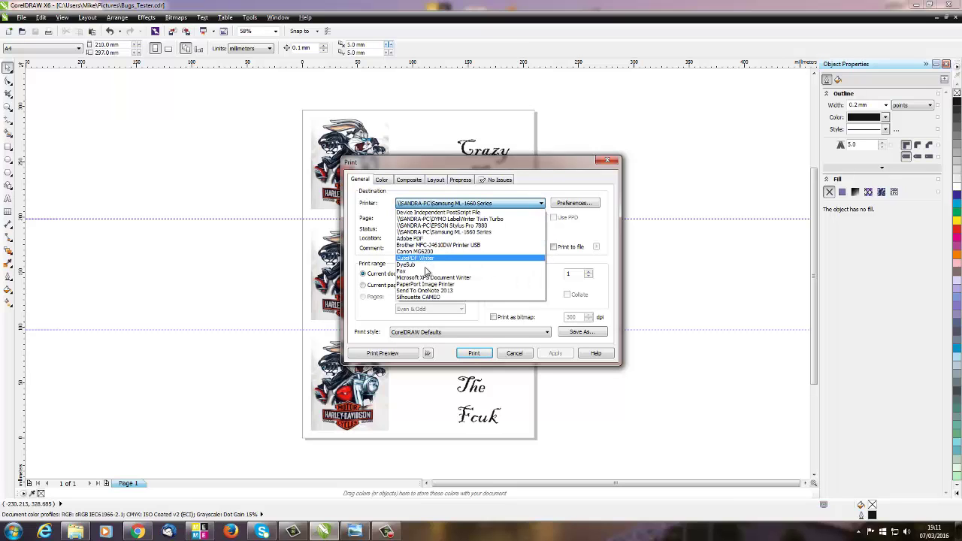
click(423, 264)
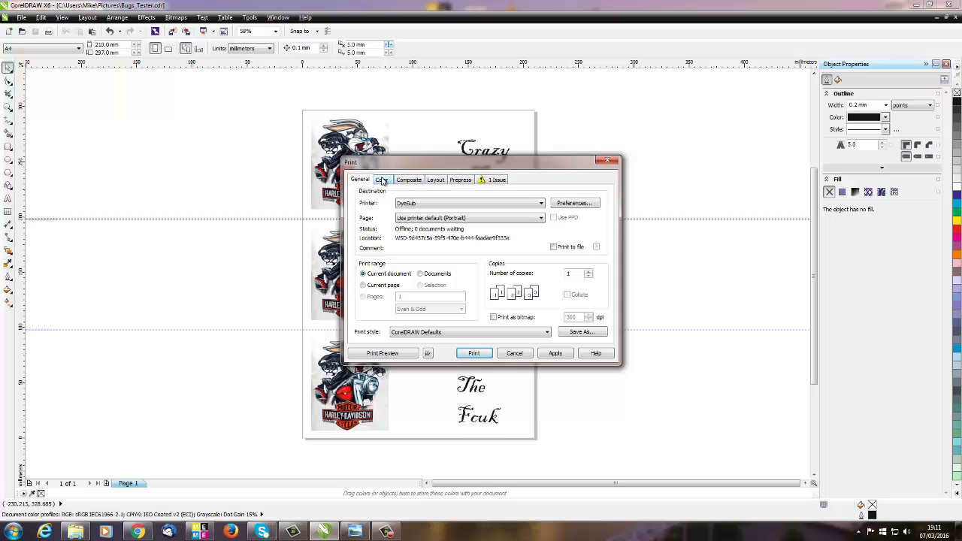
On the Color tab, set colour conversions performed by DyeSub, after comparing it with CorelDRAW.
click(383, 181)
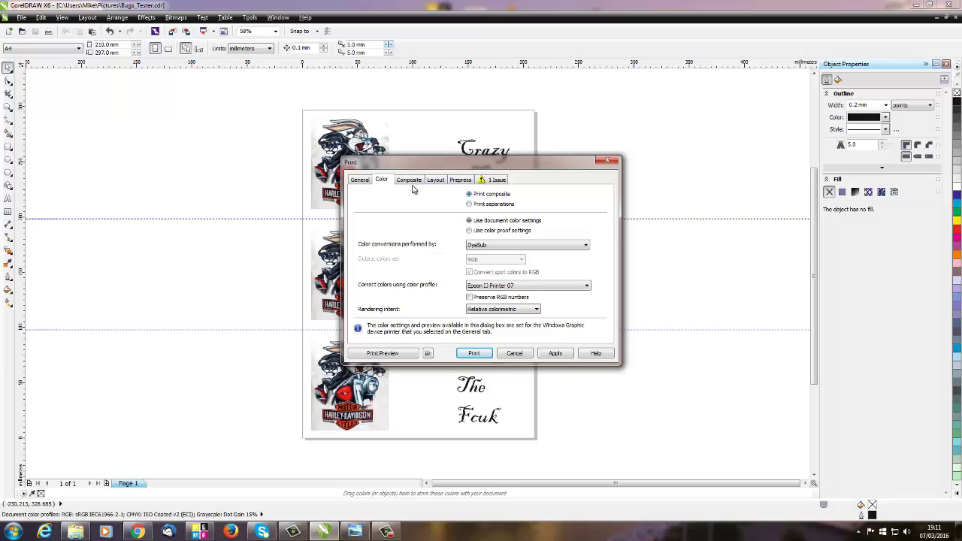
click(585, 246)
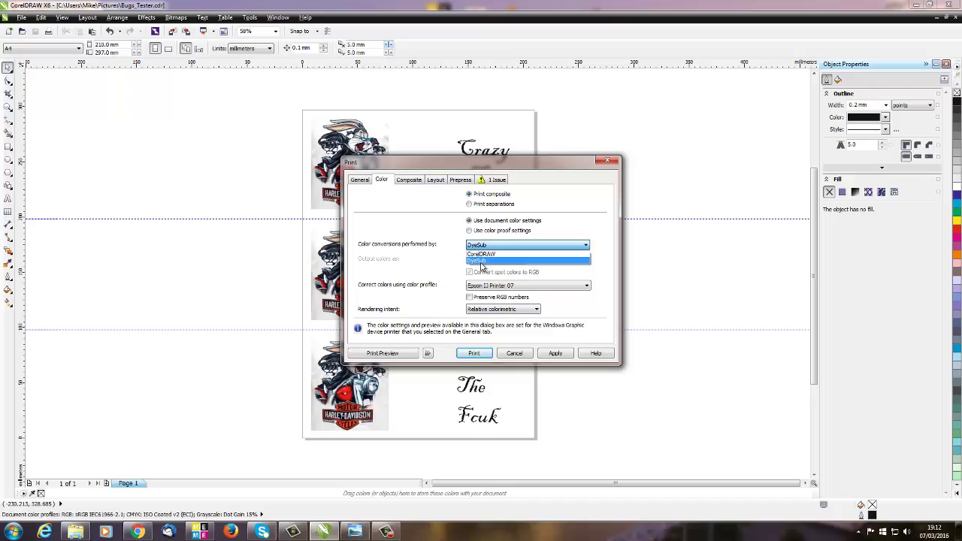
click(492, 254)
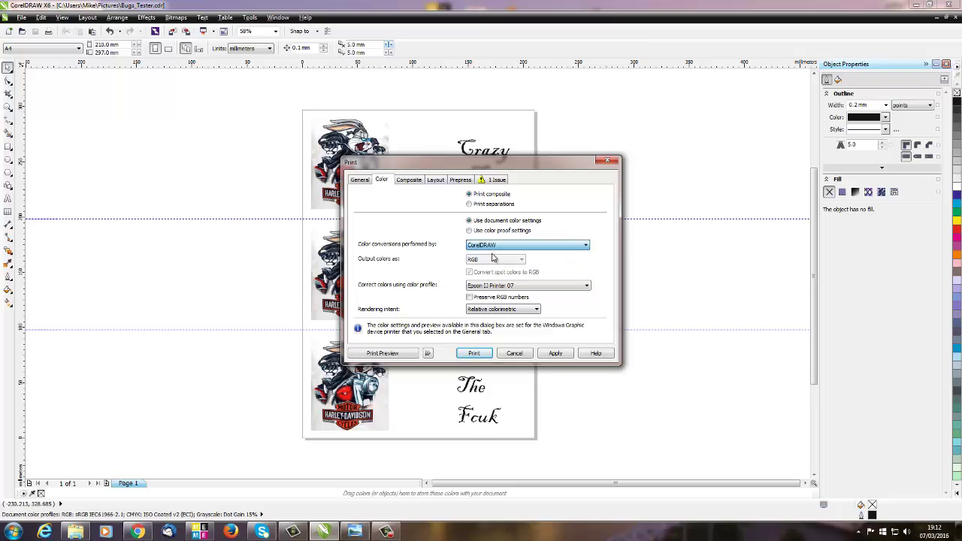
click(585, 247)
click(491, 261)
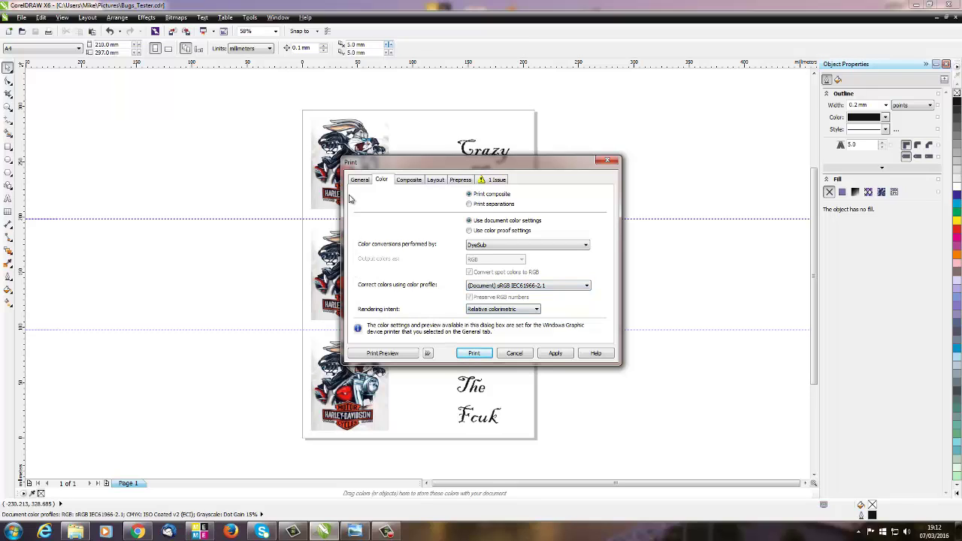
click(587, 247)
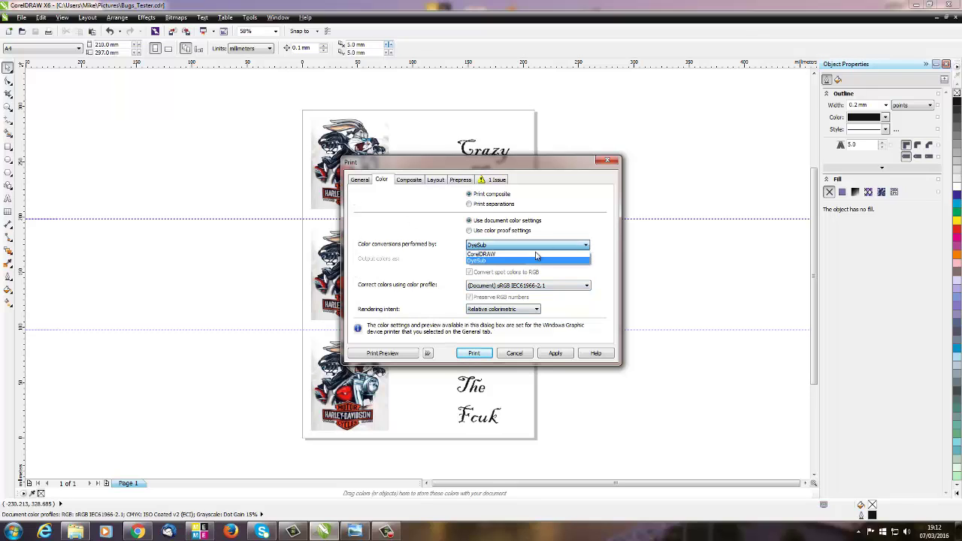
click(488, 258)
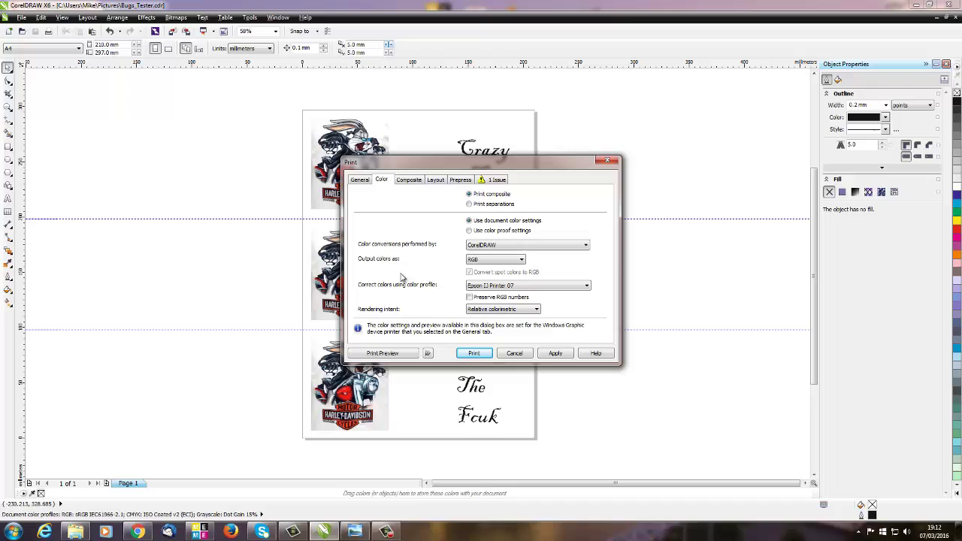
click(586, 249)
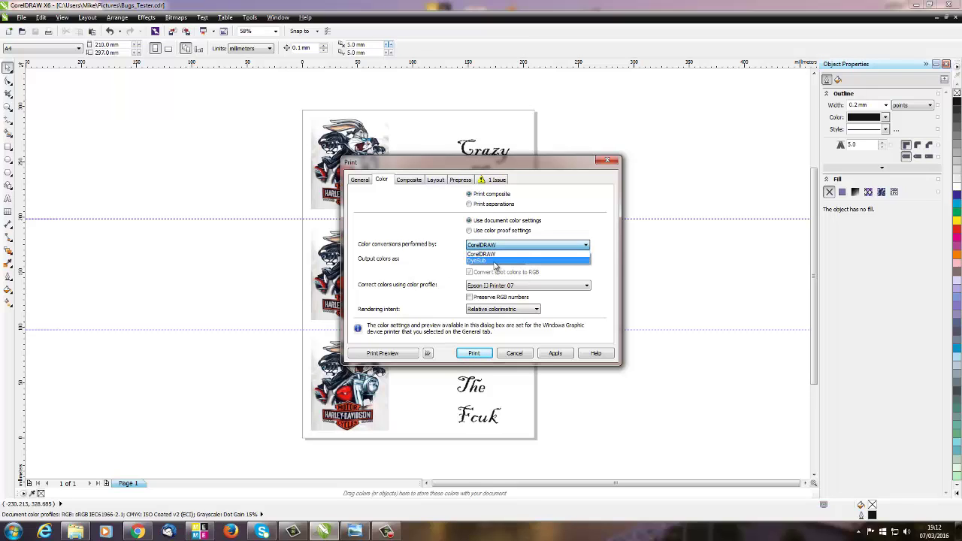
click(494, 265)
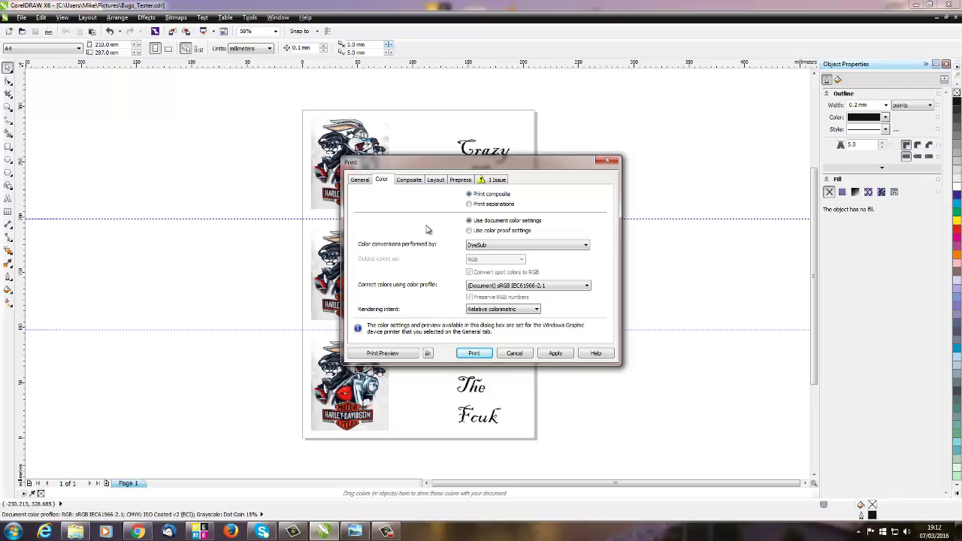
Look through the Composite, Layout and Prepress print settings, leaving Invert and Mirror off.
click(415, 183)
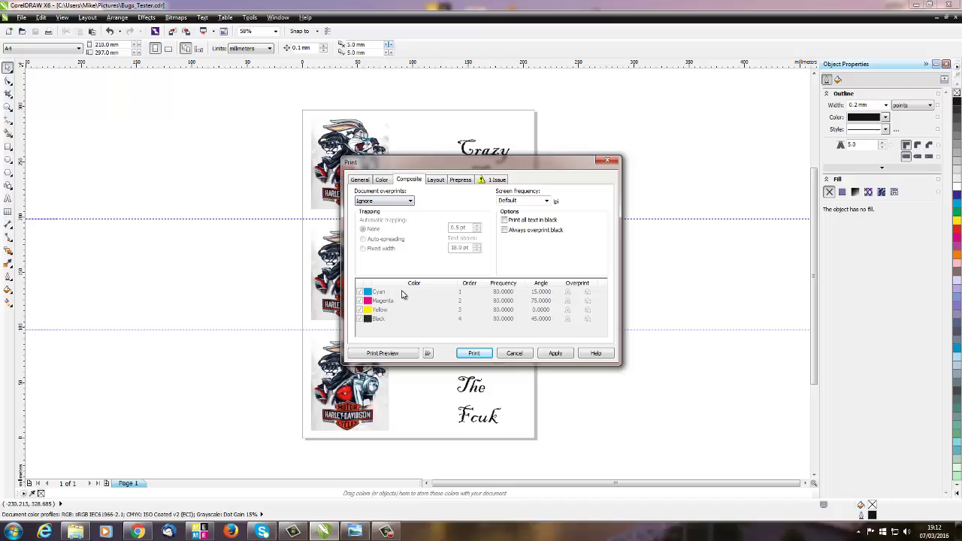
click(435, 180)
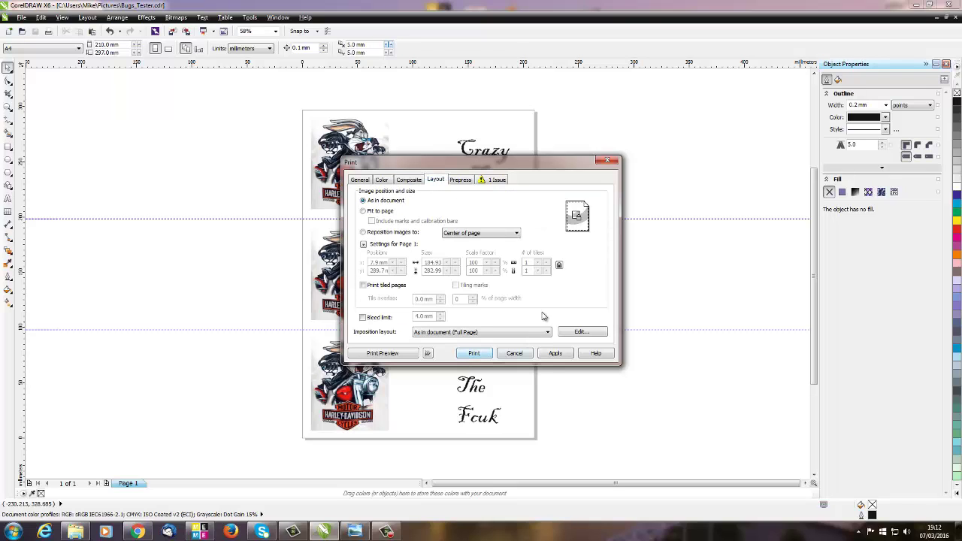
click(459, 180)
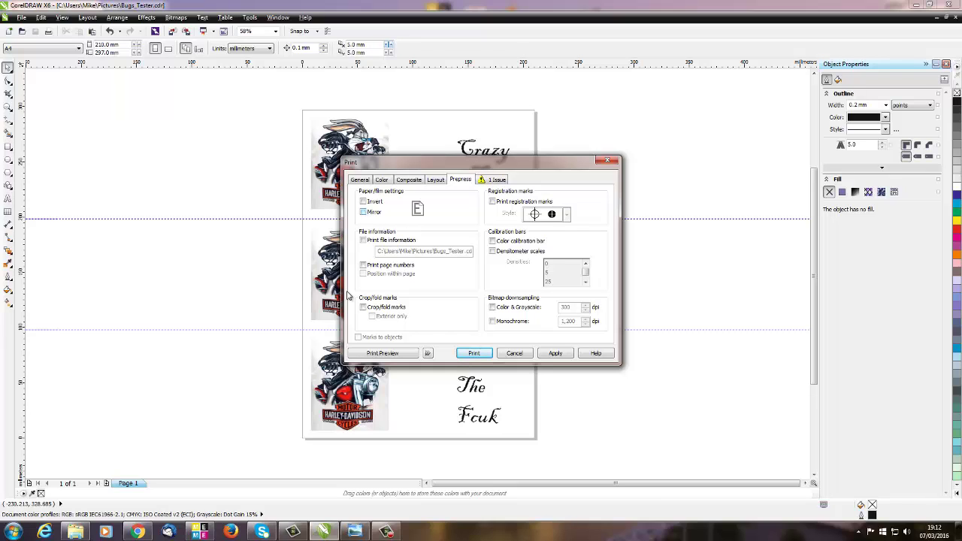
Recheck General and Color settings with DyeSub handling colour conversion, then print the three-label sheet.
click(360, 180)
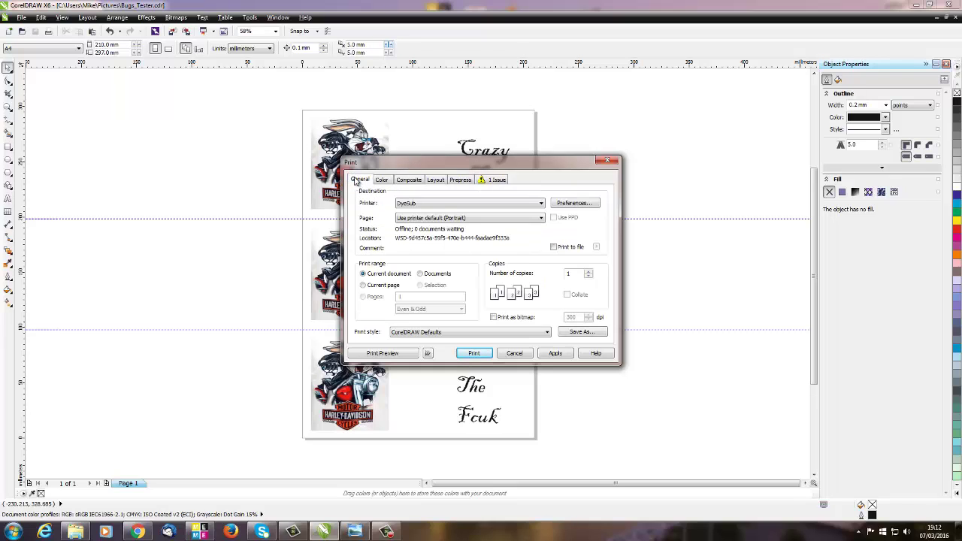
click(412, 215)
click(382, 182)
click(383, 181)
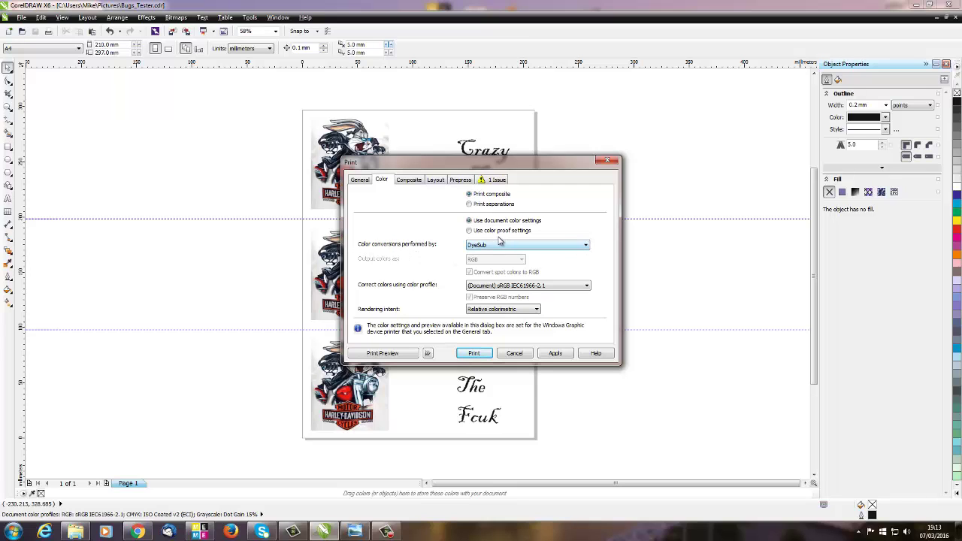
click(481, 355)
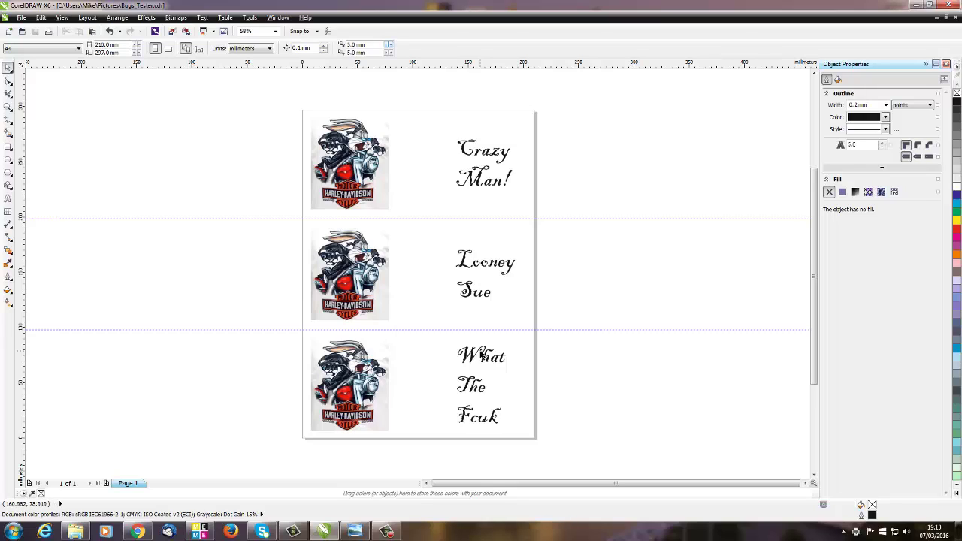
Reopen Print, confirm Mirror Image in DyeSub's More Options preferences, and print the label sheet again.
click(22, 17)
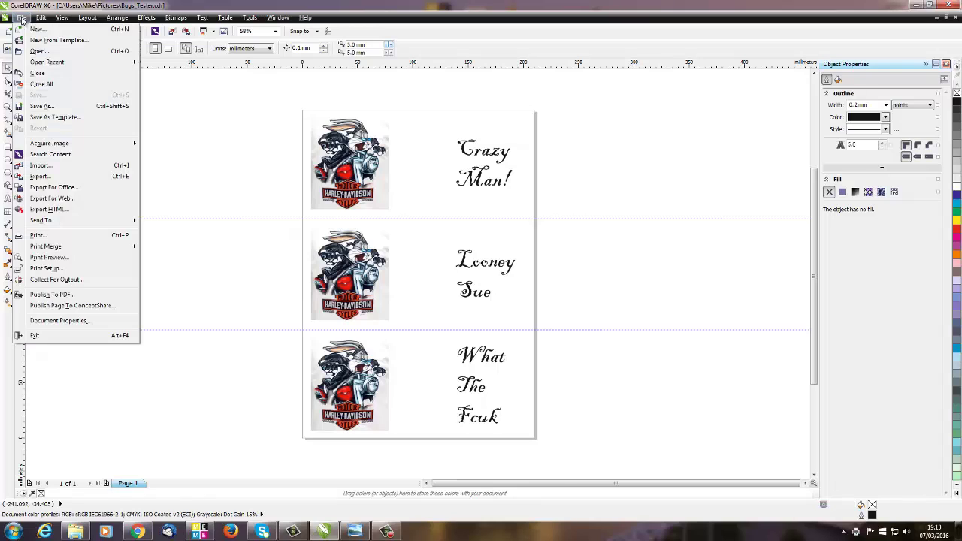
click(38, 236)
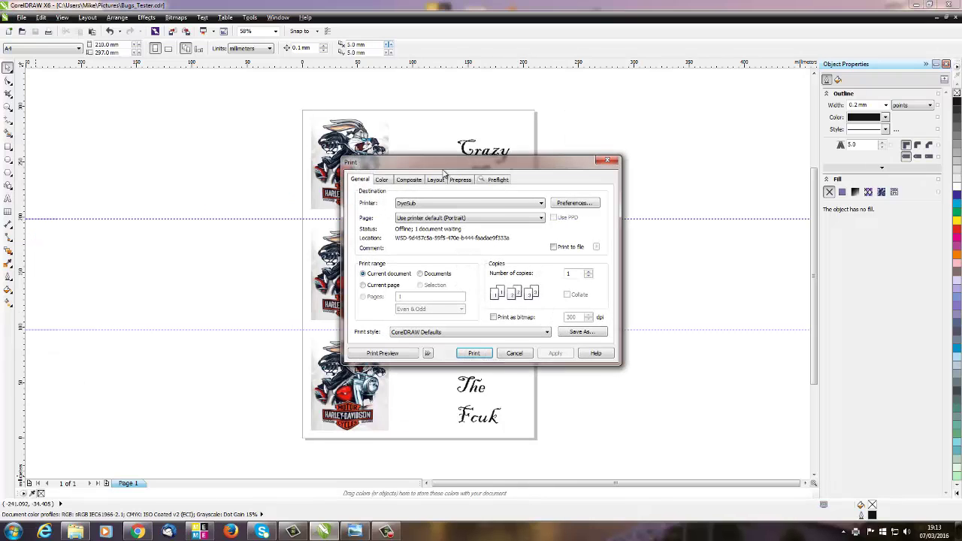
click(575, 204)
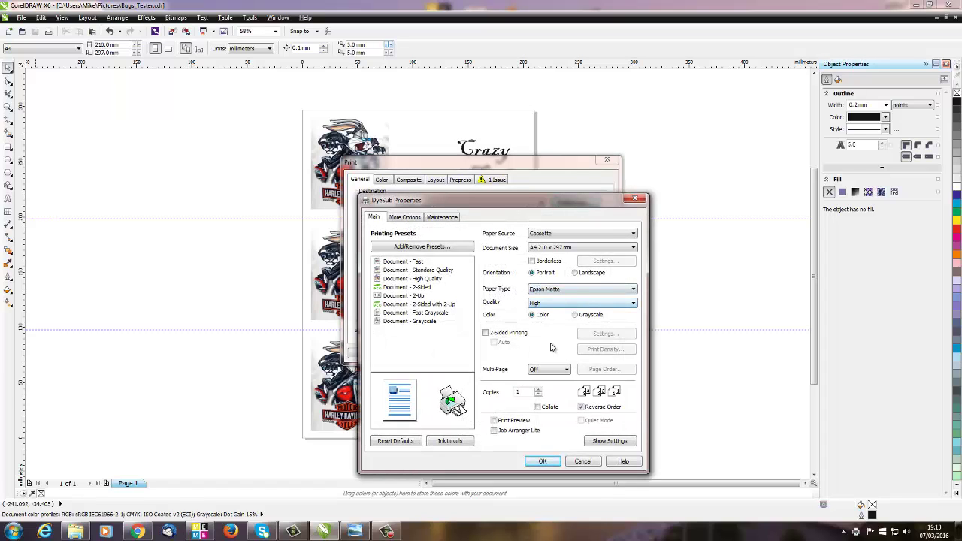
click(405, 218)
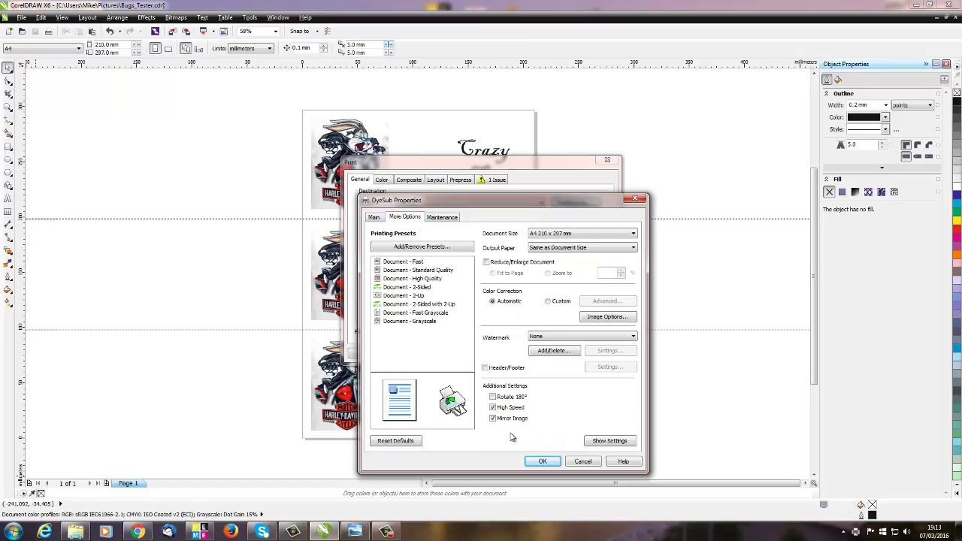
click(534, 463)
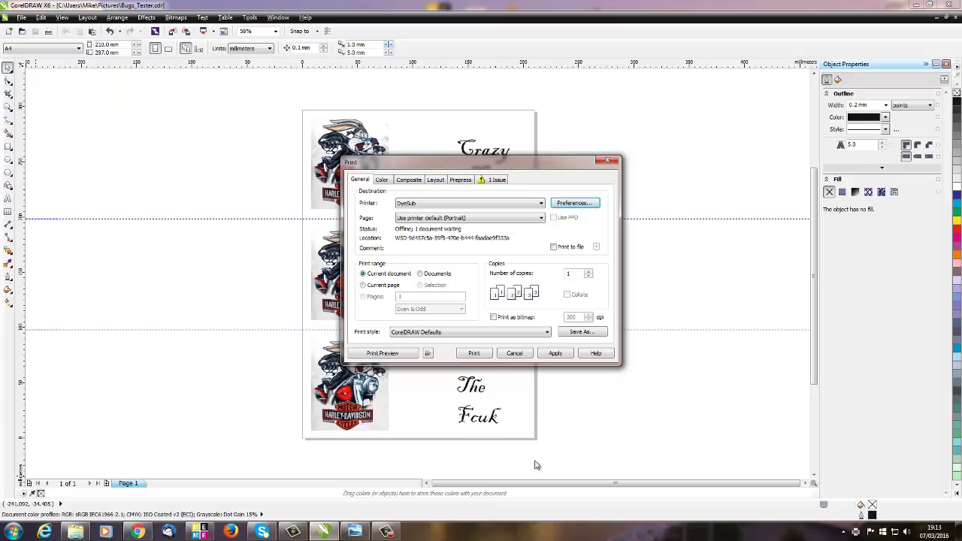
click(469, 353)
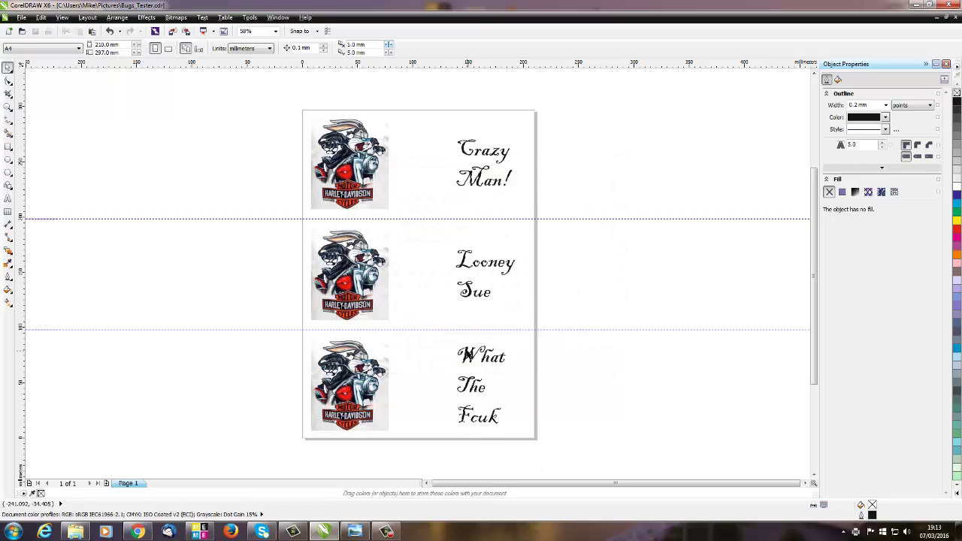